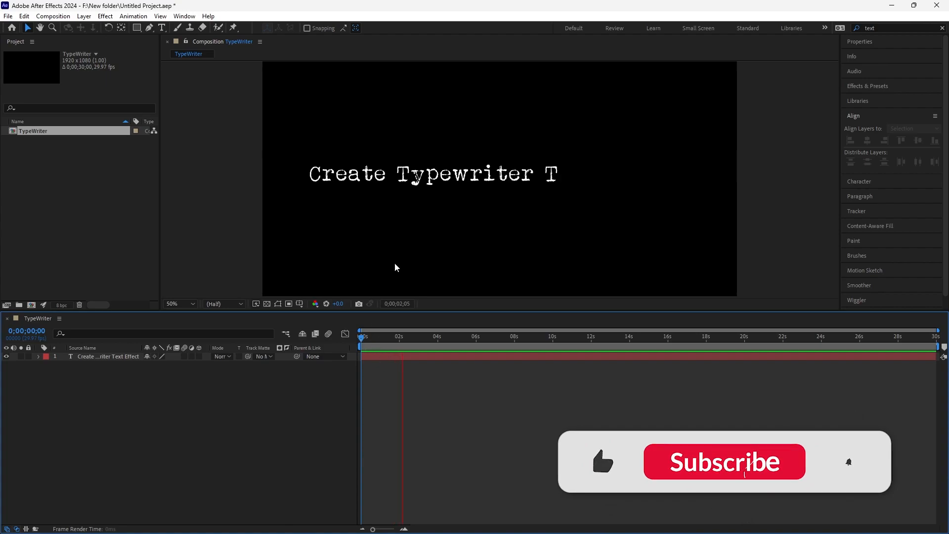
# Stop the preview, show Essential Graphics and set TypeWriter as the template's primary composition
pyautogui.press('space')
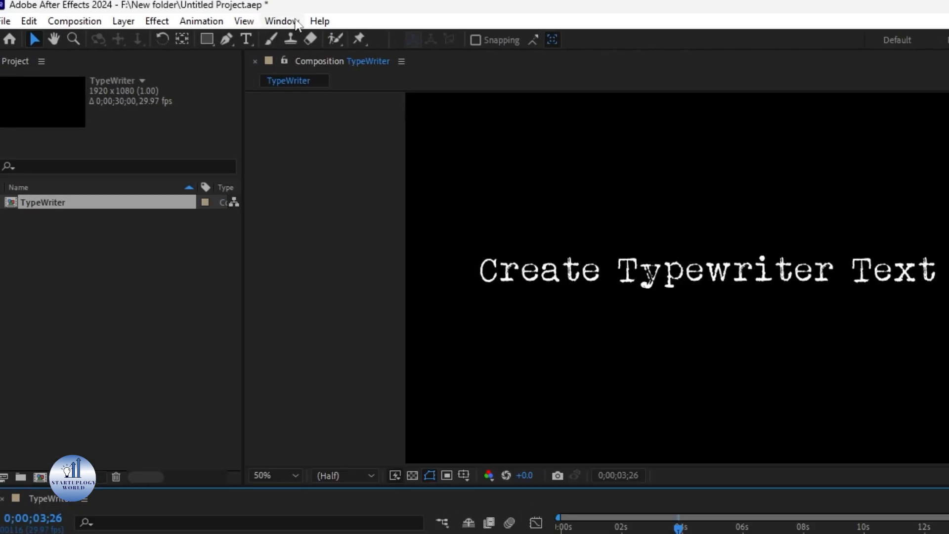
pyautogui.click(184, 16)
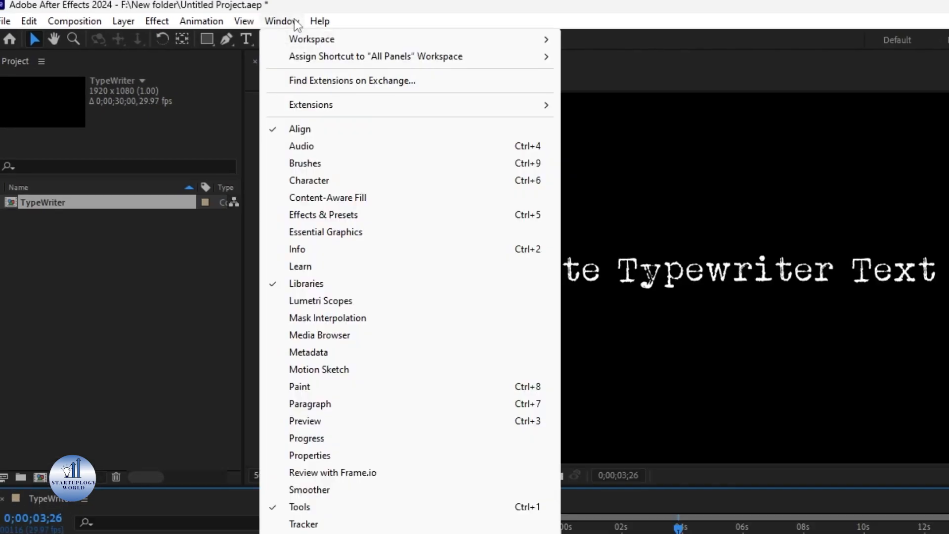
pyautogui.click(400, 235)
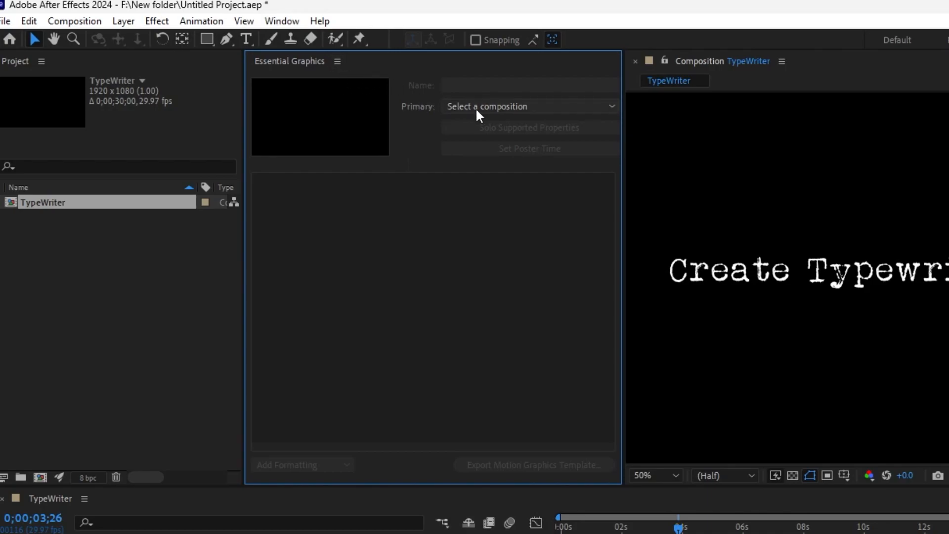
pyautogui.click(593, 107)
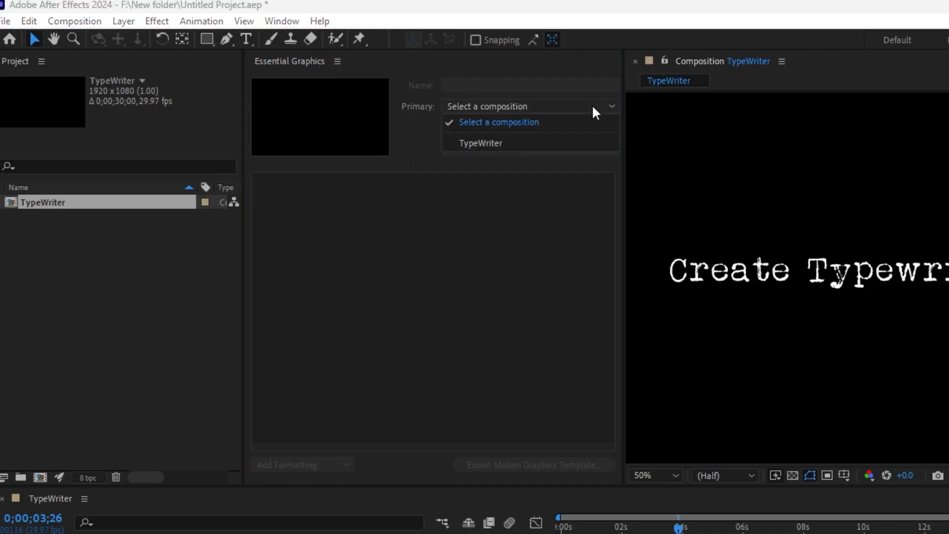
pyautogui.click(479, 143)
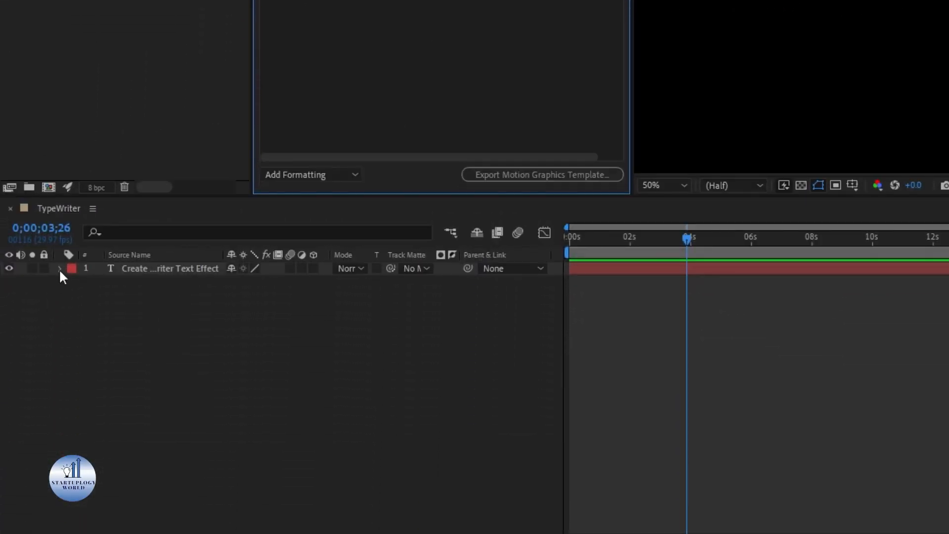
# Add the text layer's Source Text property to the Essential Graphics template and rename the control to Edit Text
pyautogui.click(60, 268)
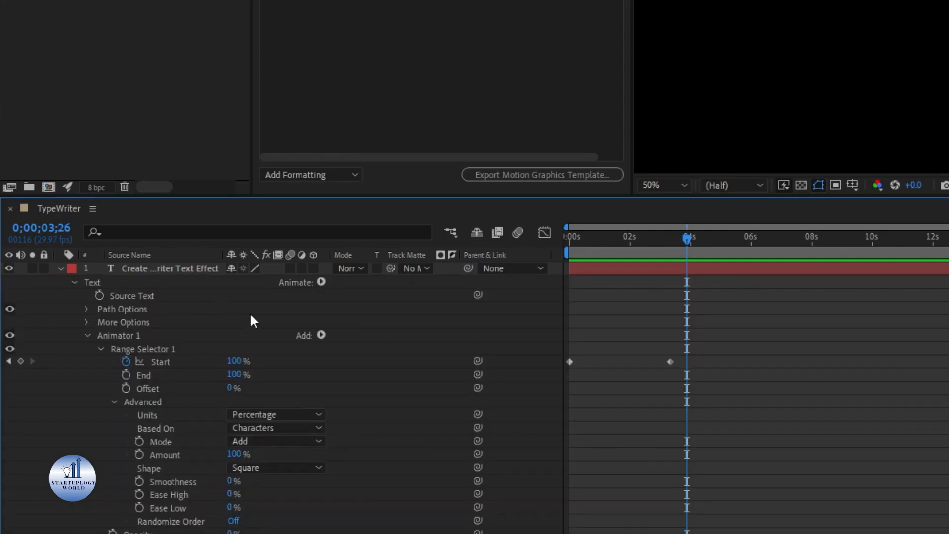
pyautogui.moveTo(133, 295); pyautogui.dragTo(329, 22)
pyautogui.moveTo(330, 314); pyautogui.dragTo(345, 254)
pyautogui.moveTo(403, 184); pyautogui.dragTo(104, 182)
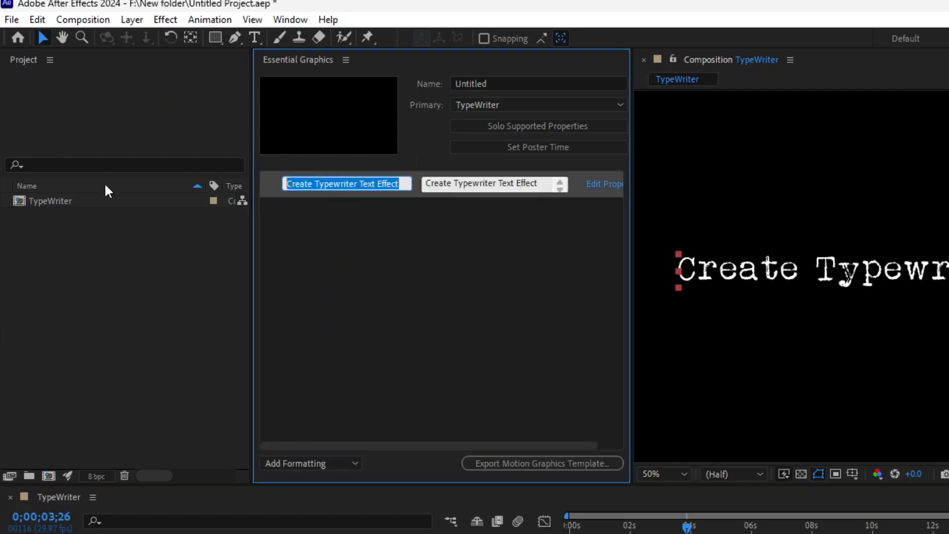
pyautogui.write('Edit Text')
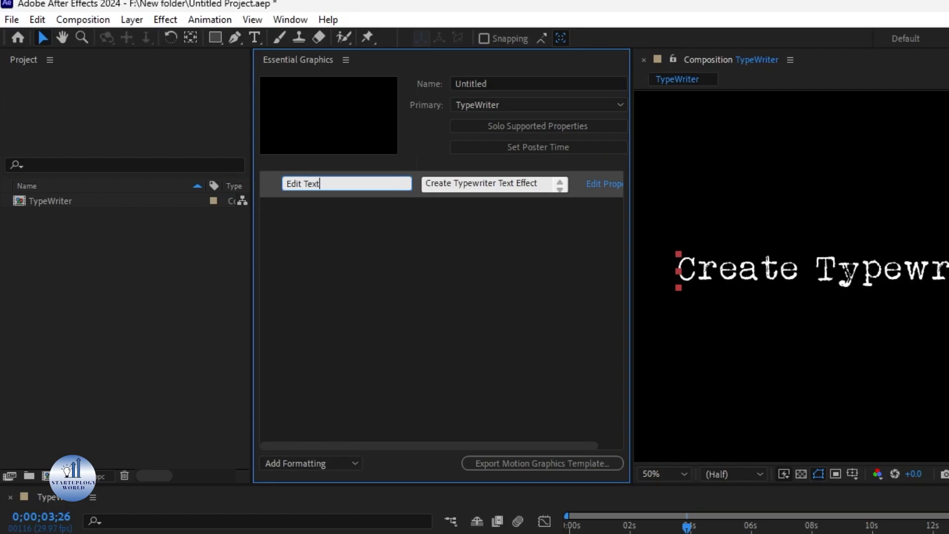
pyautogui.click(400, 260)
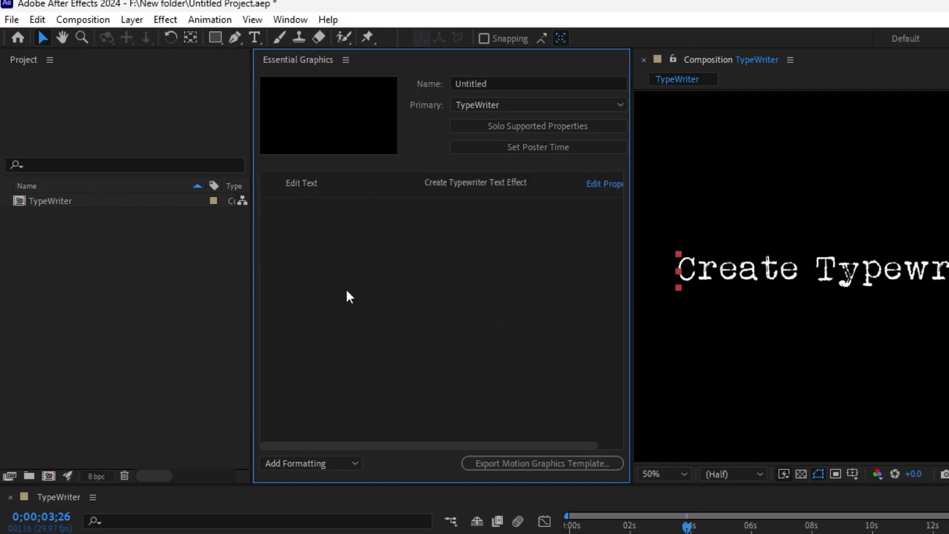
# Enable custom font selection, font size adjustment and faux styles for the Edit Text control, and look at its font choices
pyautogui.click(612, 185)
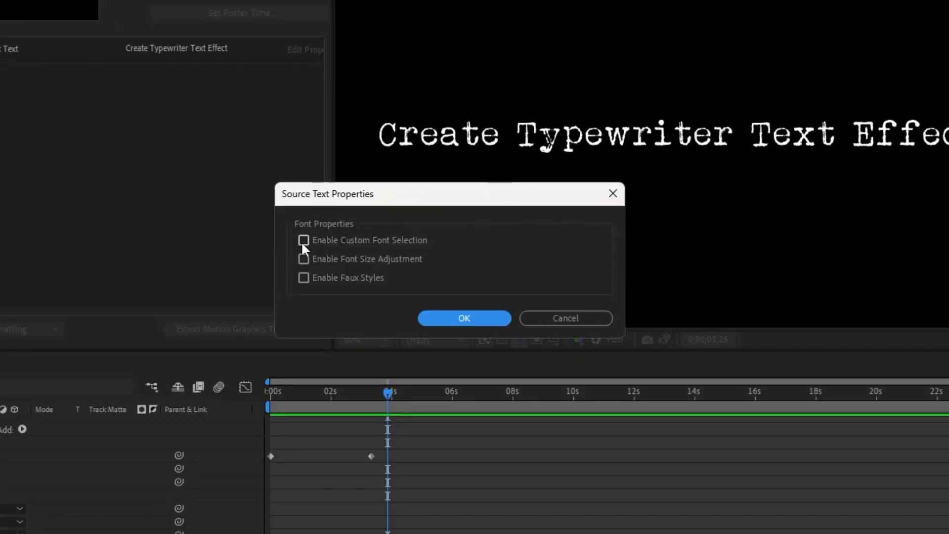
pyautogui.click(303, 242)
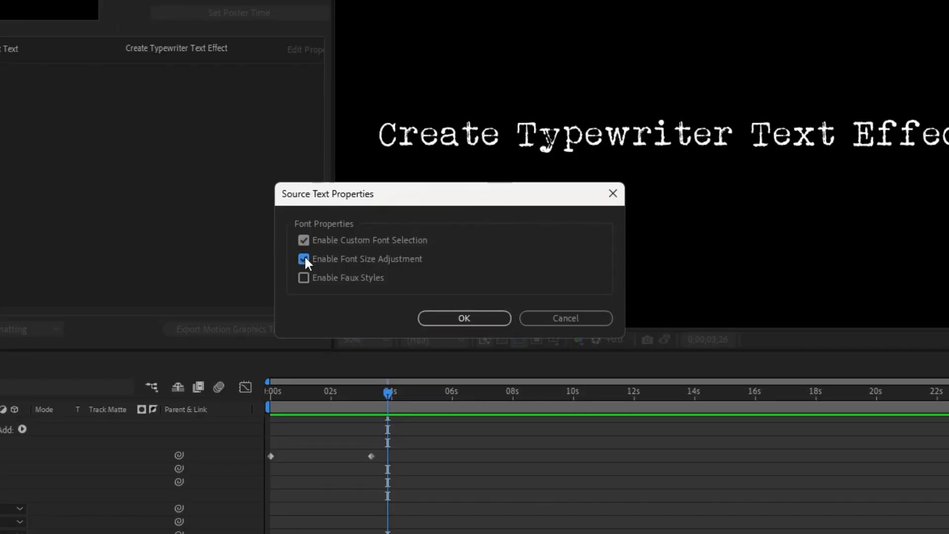
pyautogui.click(302, 276)
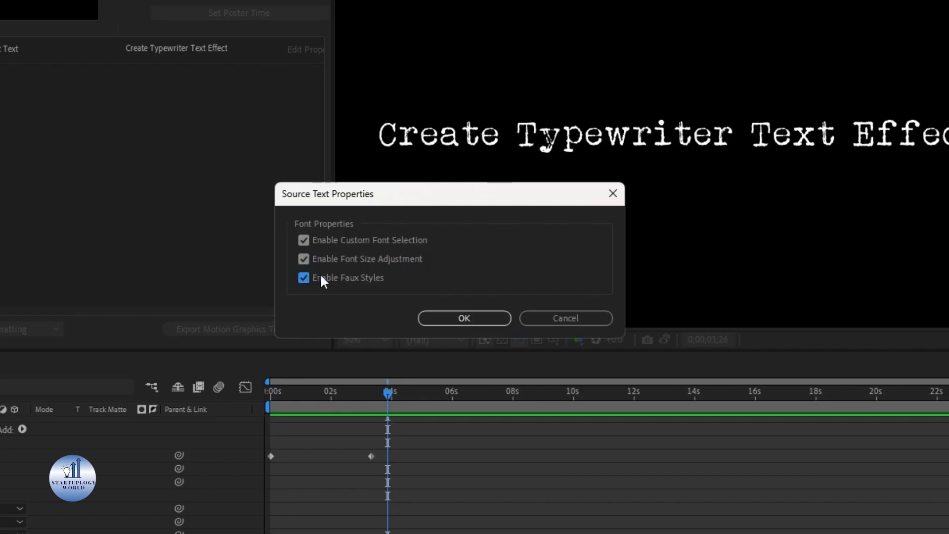
pyautogui.click(492, 318)
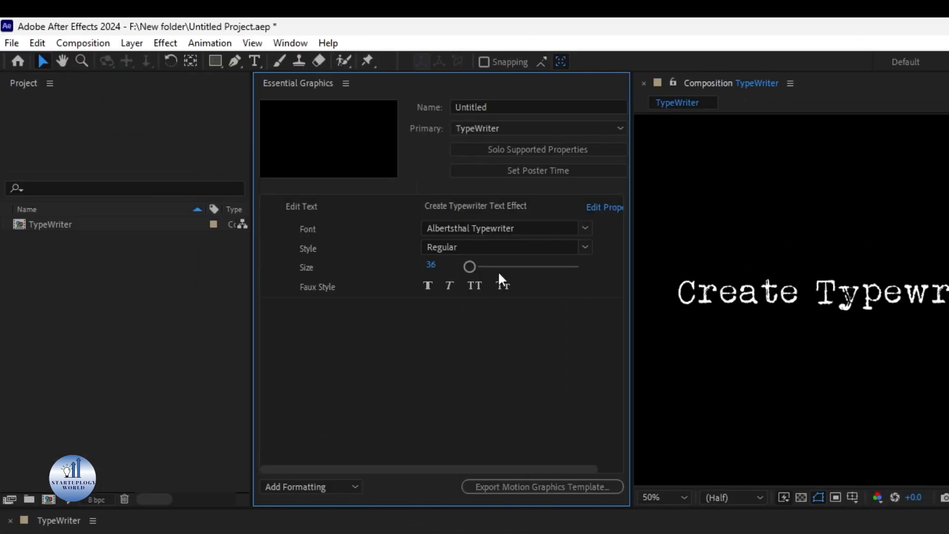
pyautogui.click(579, 231)
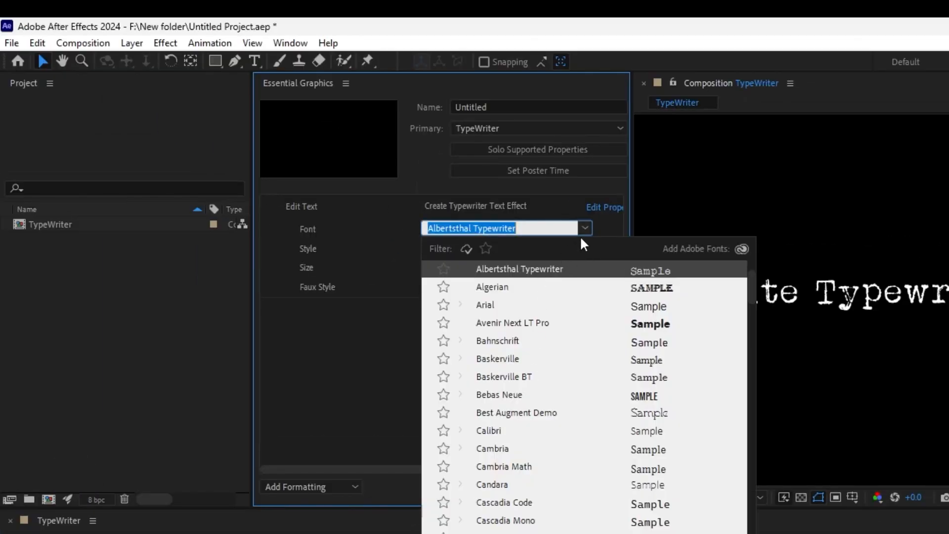
pyautogui.click(585, 228)
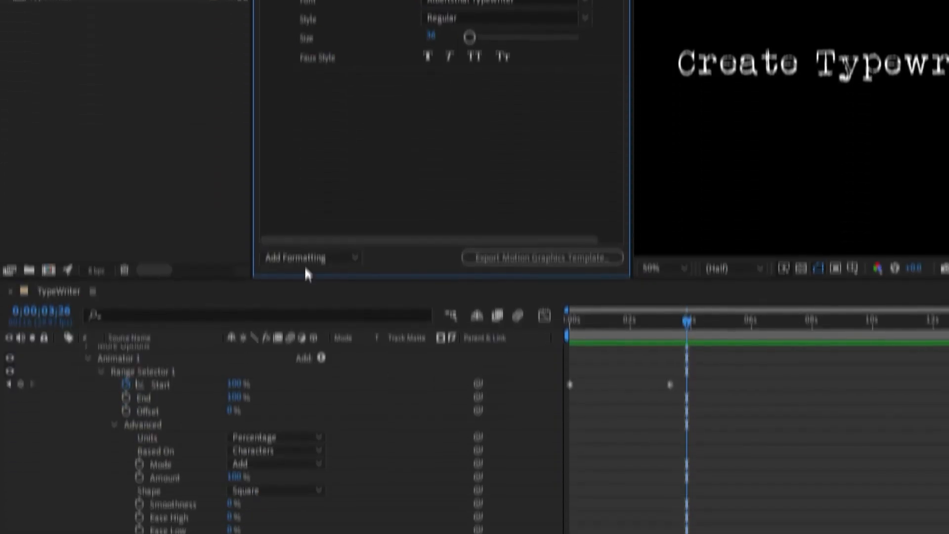
# Add the text layer's Anchor Point, Position, Scale, Rotation and Opacity properties to the Essential Graphics template
pyautogui.click(87, 368)
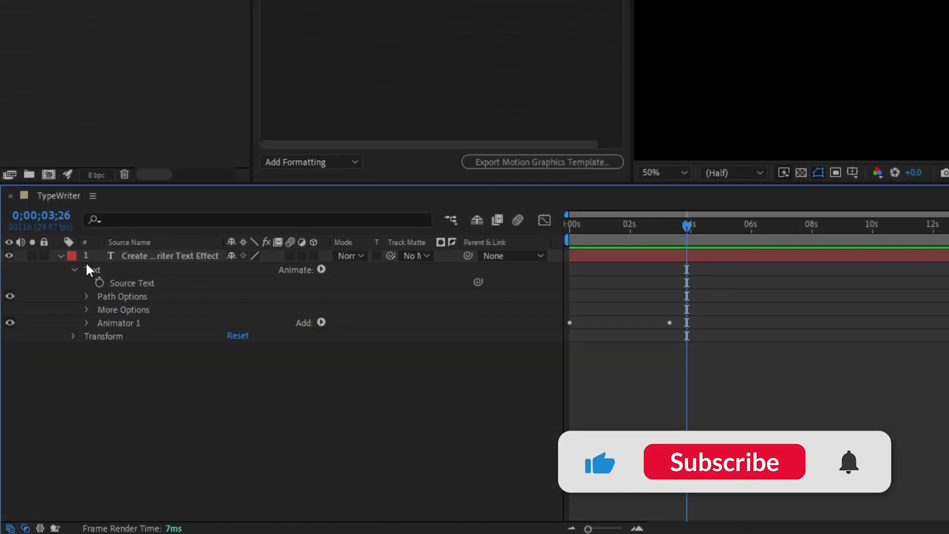
pyautogui.click(73, 335)
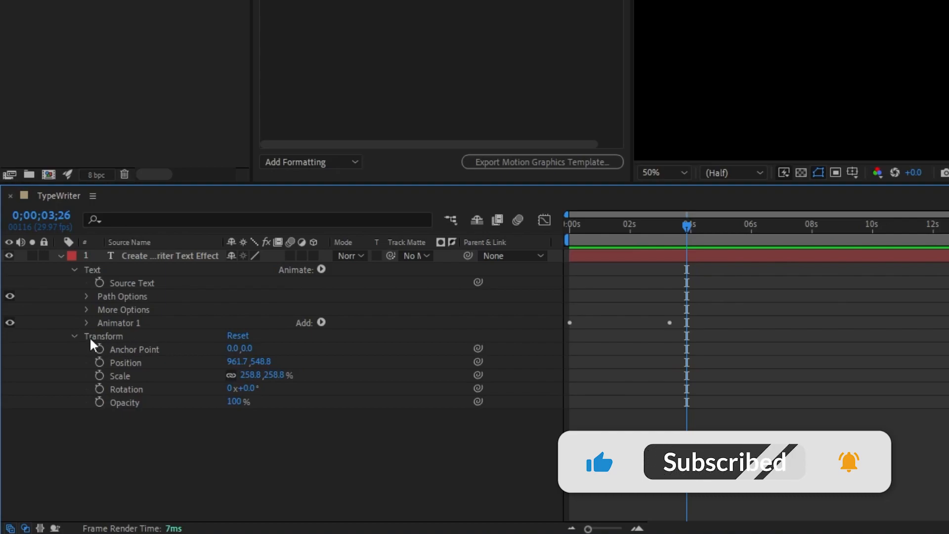
pyautogui.moveTo(130, 349); pyautogui.dragTo(212, 208)
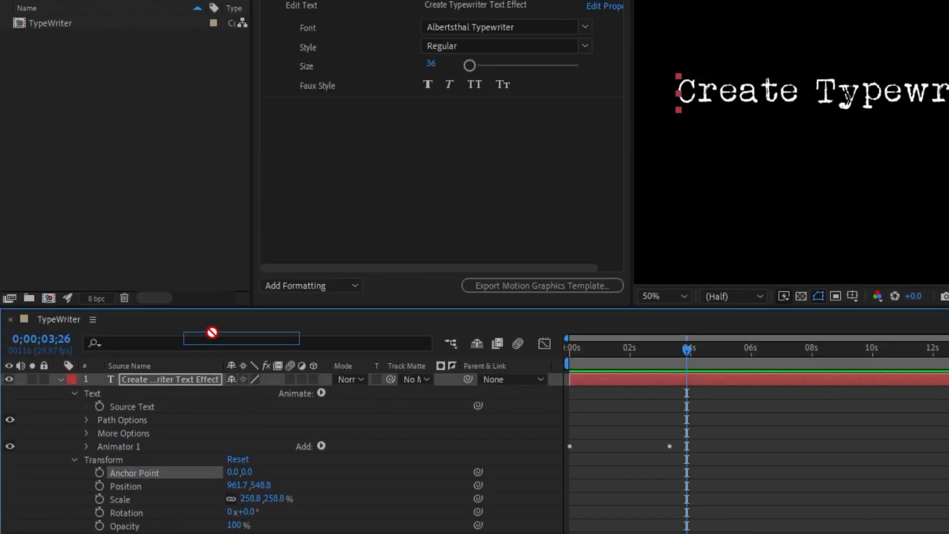
pyautogui.moveTo(212, 332); pyautogui.dragTo(342, 190)
pyautogui.moveTo(125, 486); pyautogui.dragTo(270, 218)
pyautogui.moveTo(121, 500); pyautogui.dragTo(321, 242)
pyautogui.moveTo(126, 526); pyautogui.dragTo(339, 245)
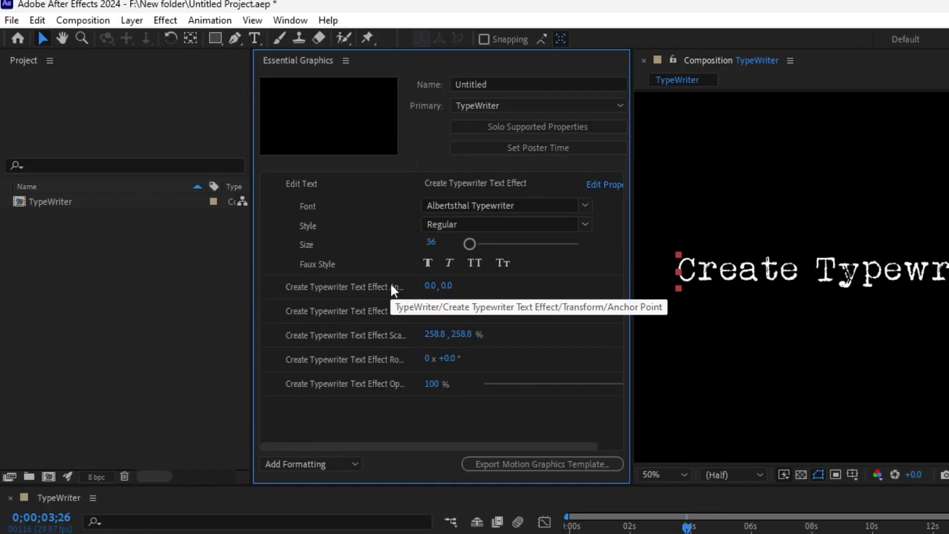
# Rename the five transform controls in the template to Anchor Point, Position, Scale, Rotation and Opacity
pyautogui.doubleClick(391, 287)
pyautogui.write('Anchor Point')
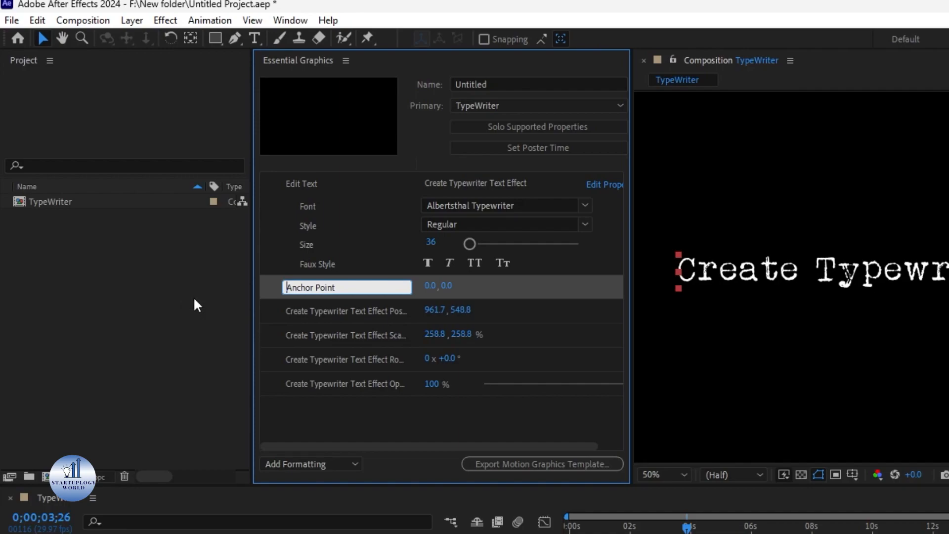
pyautogui.doubleClick(392, 310)
pyautogui.write('Position')
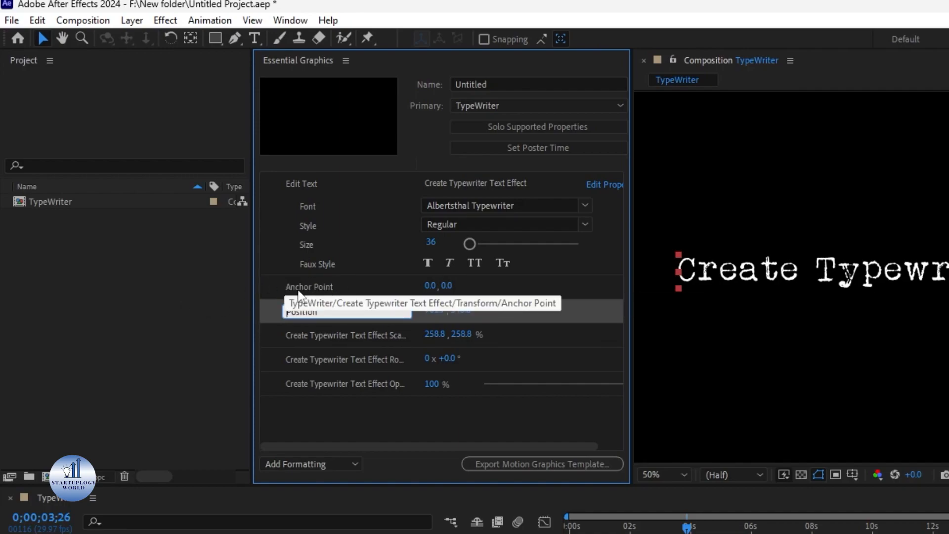
pyautogui.doubleClick(334, 332)
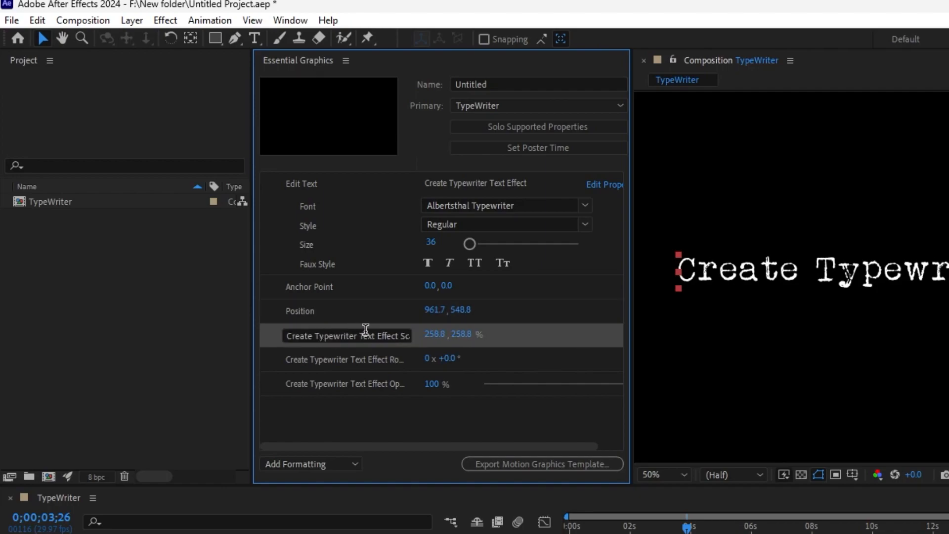
pyautogui.write('Scale')
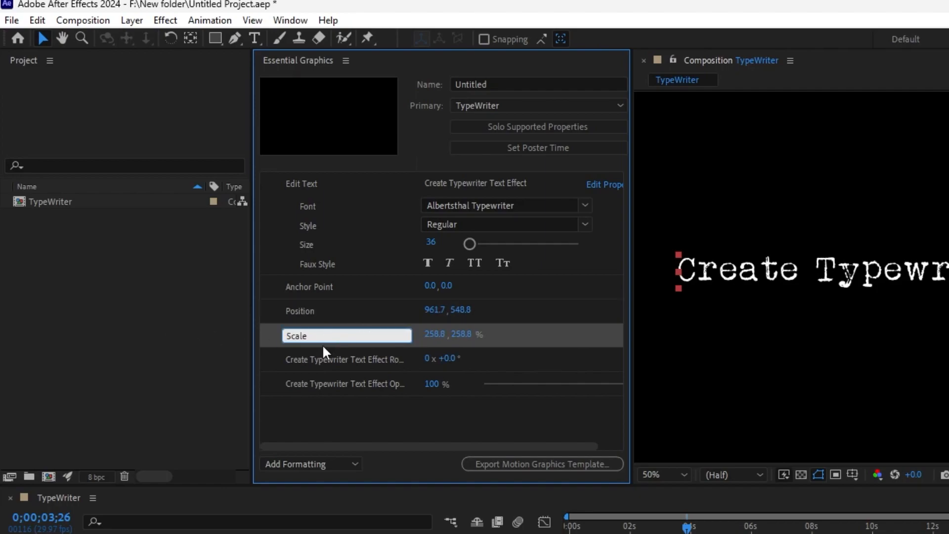
pyautogui.doubleClick(380, 357)
pyautogui.write('Rotation')
pyautogui.doubleClick(390, 384)
pyautogui.moveTo(400, 384); pyautogui.dragTo(162, 389)
pyautogui.write('Opacity')
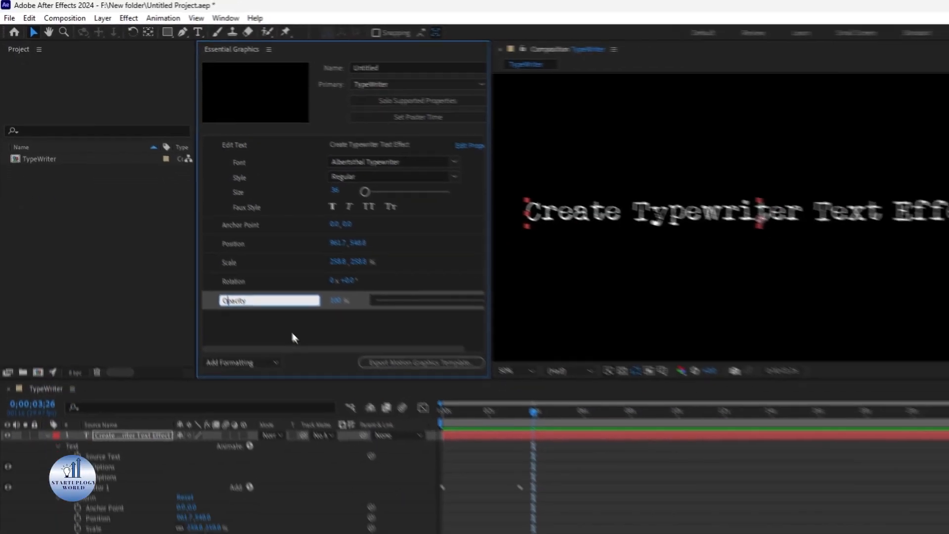
pyautogui.press('Return')
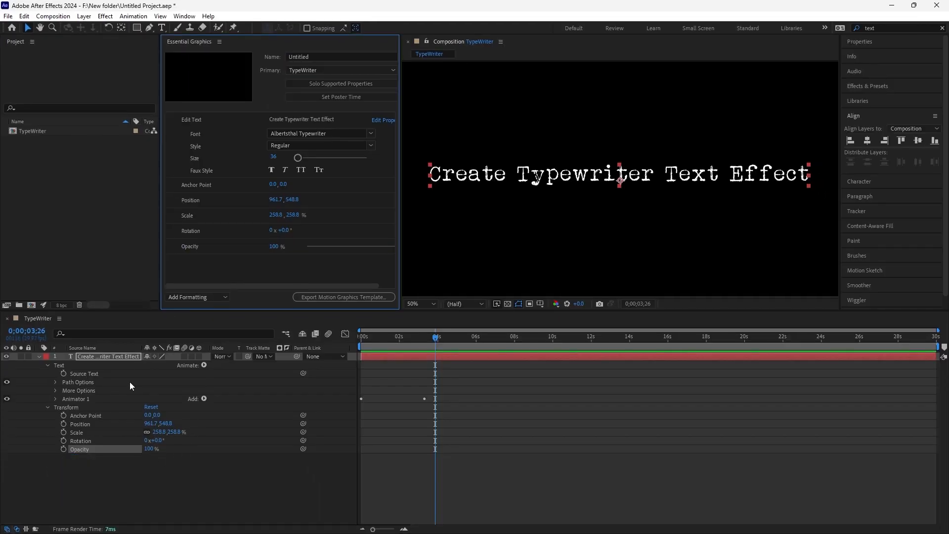
pyautogui.click(56, 399)
pyautogui.scroll(-3, 56, 398)
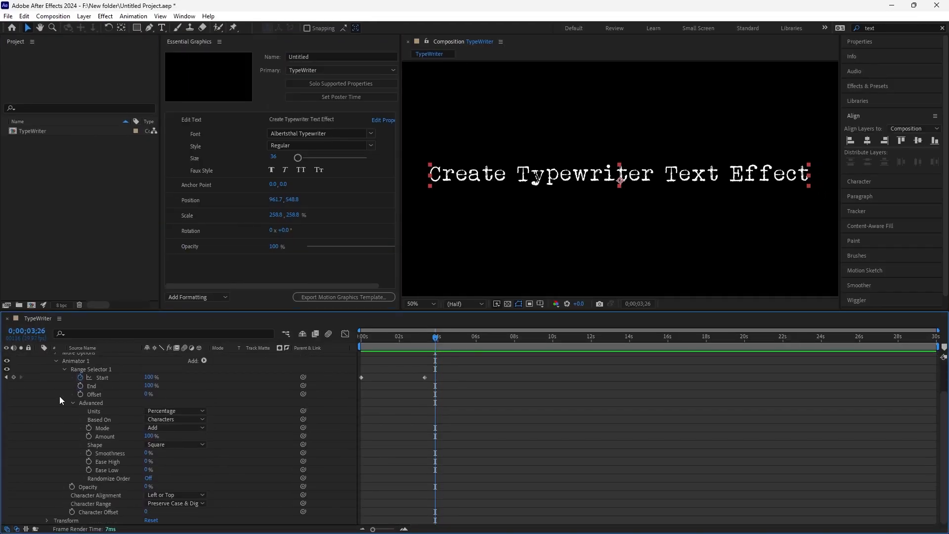
pyautogui.scroll(3, 59, 395)
pyautogui.click(58, 399)
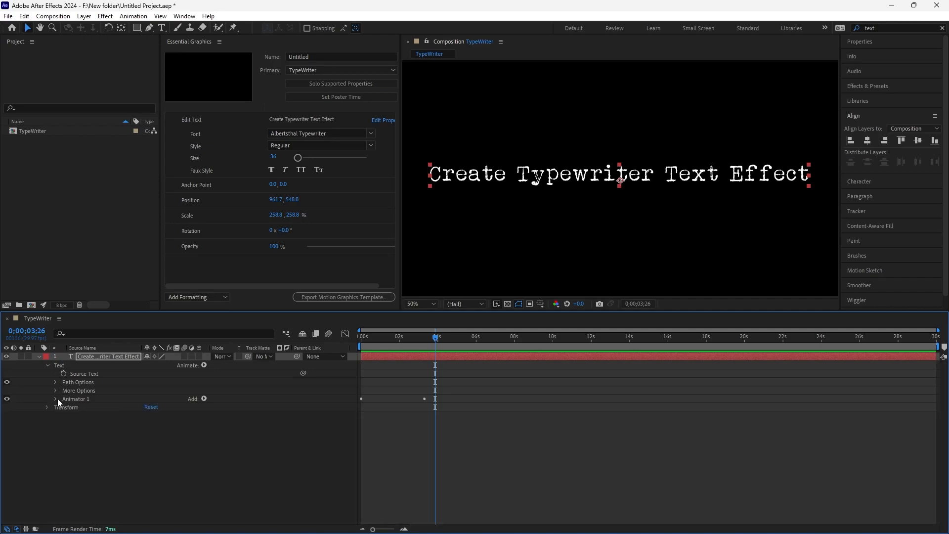
# Name the motion graphics template "Typewiter text effect"
pyautogui.click(311, 55)
pyautogui.write('Typewriter text effect')
pyautogui.press('Return')
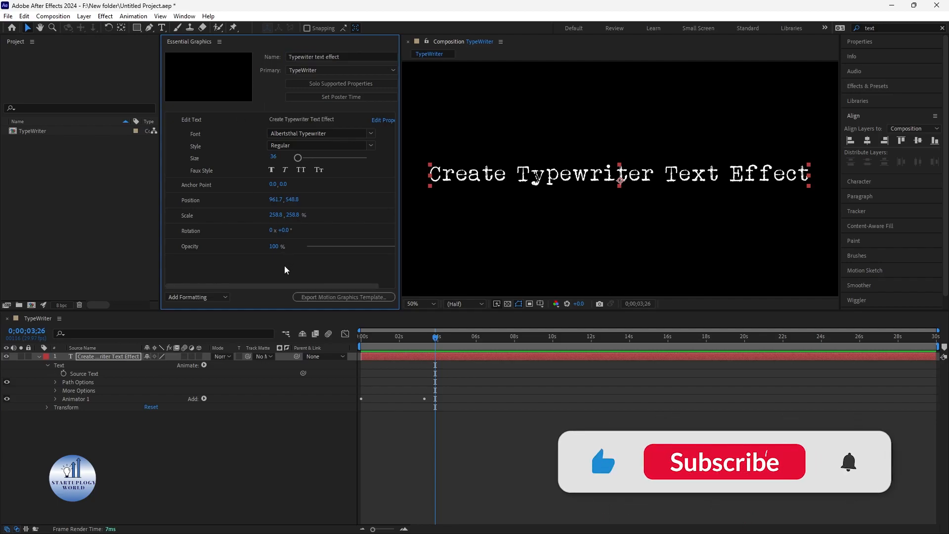
# Save the project and export the motion graphics template to the local drive in F:\Templates, accepting the font that is not from Adobe
pyautogui.click(332, 299)
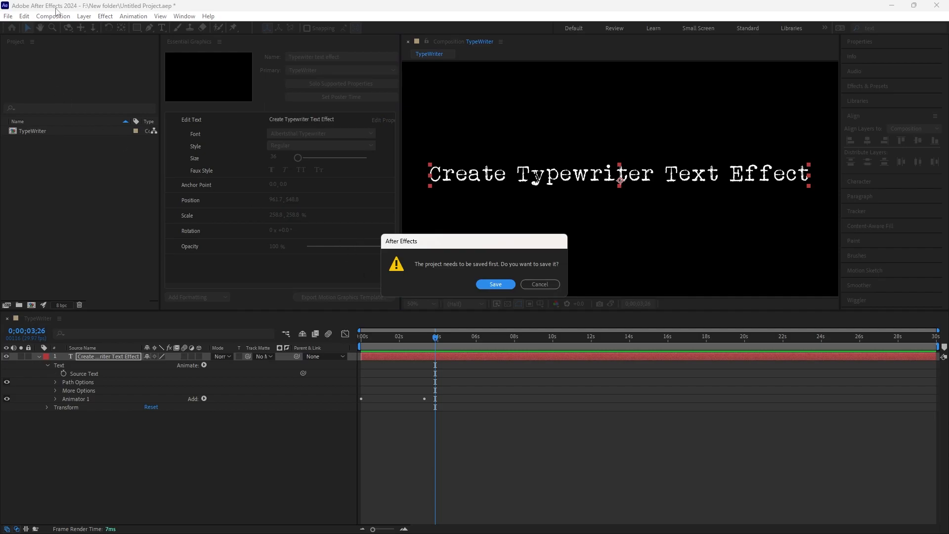
pyautogui.click(499, 285)
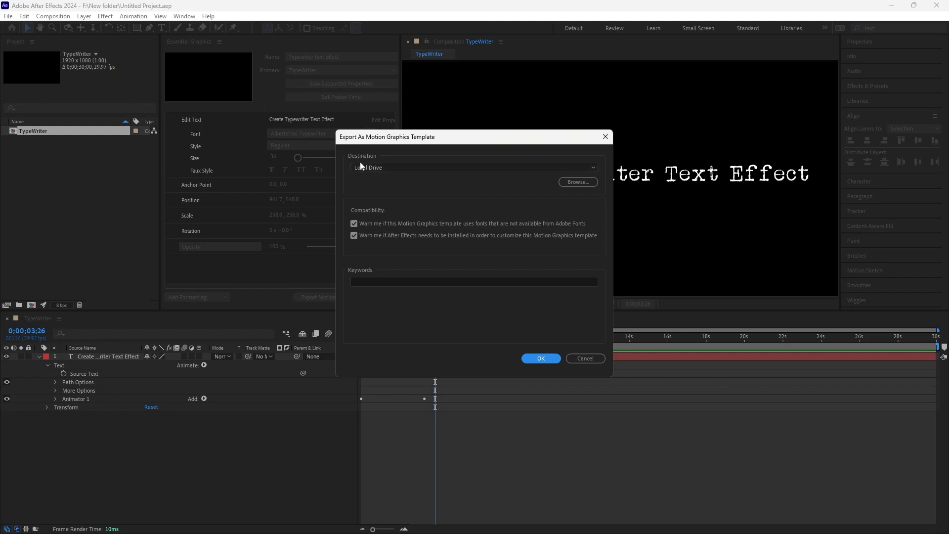
pyautogui.click(453, 168)
pyautogui.click(399, 188)
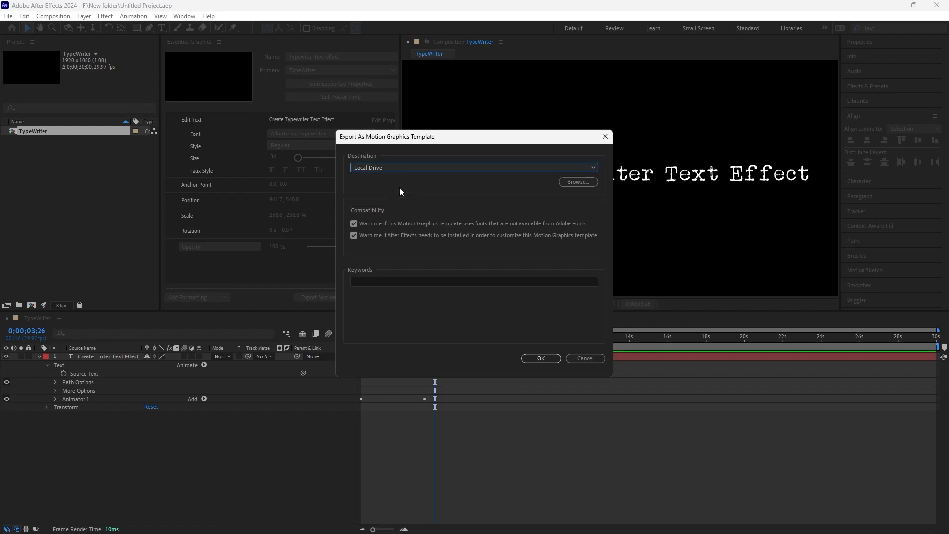
pyautogui.click(563, 182)
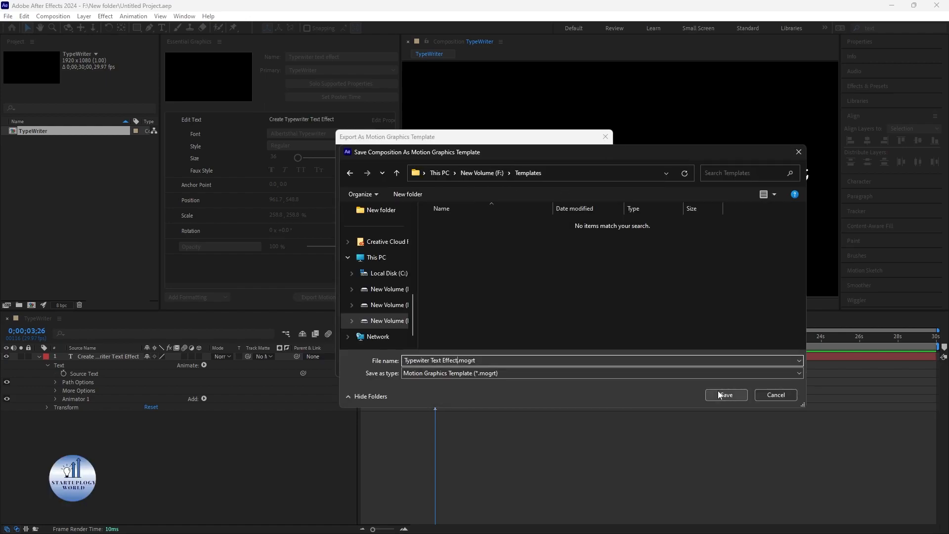
pyautogui.click(720, 394)
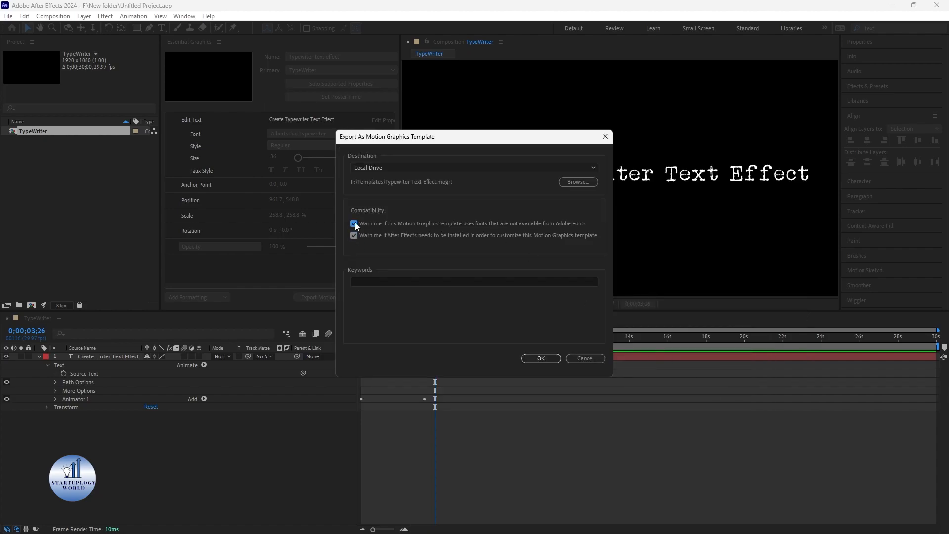
pyautogui.click(545, 360)
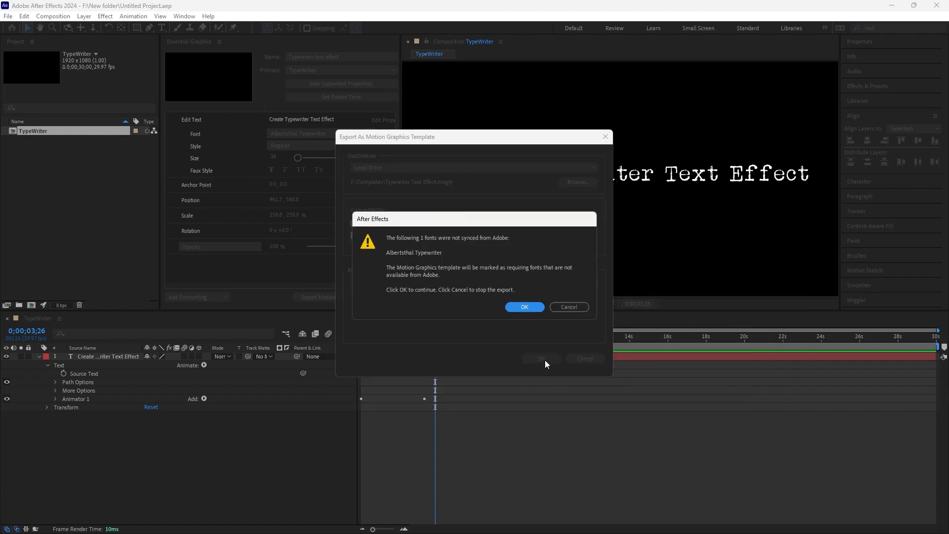
pyautogui.click(519, 308)
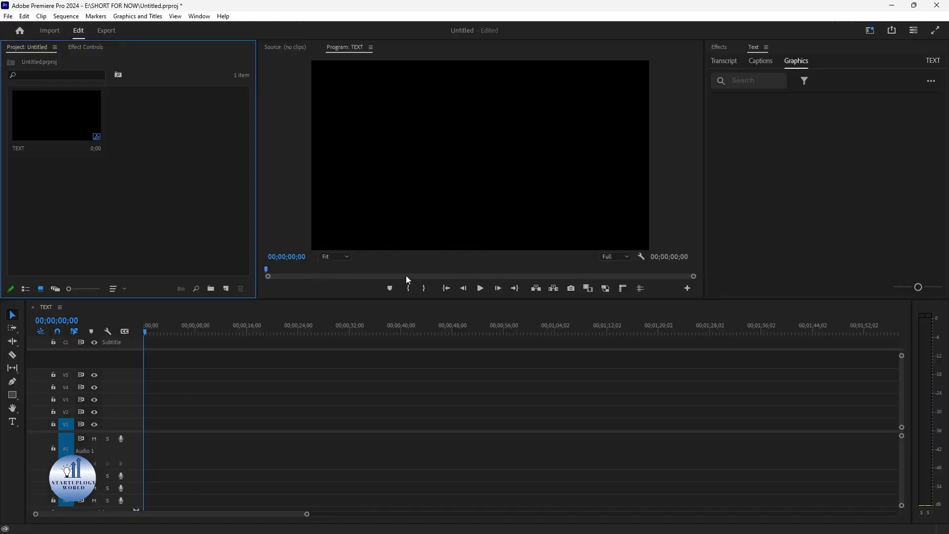
# In Premiere Pro, open Essential Graphics and install the motion graphics template Typewiter Text Effect.mogrt from F:\Templates
pyautogui.click(198, 17)
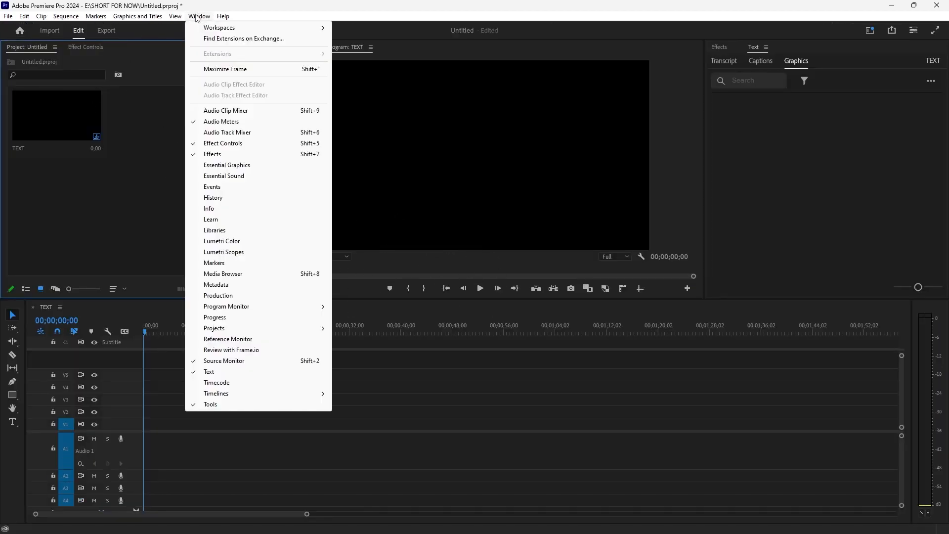
pyautogui.click(242, 166)
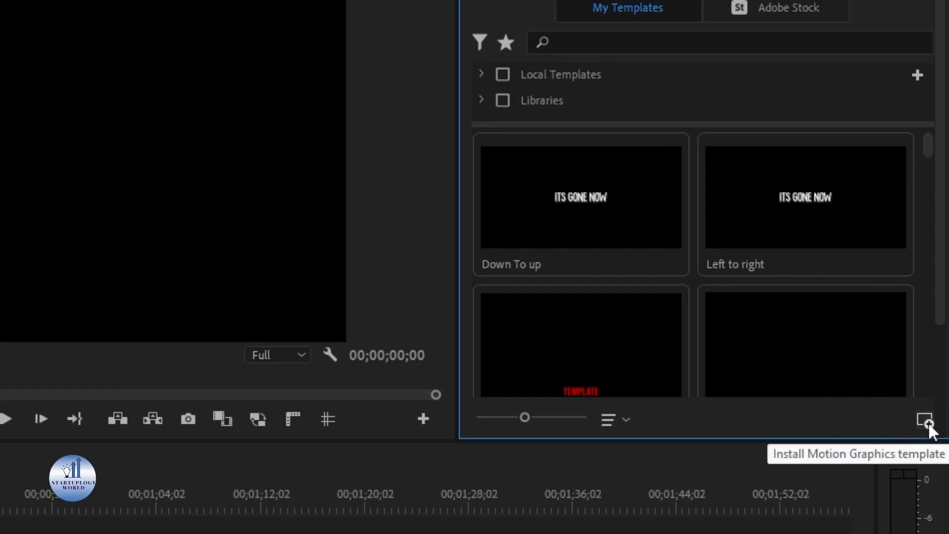
pyautogui.click(926, 421)
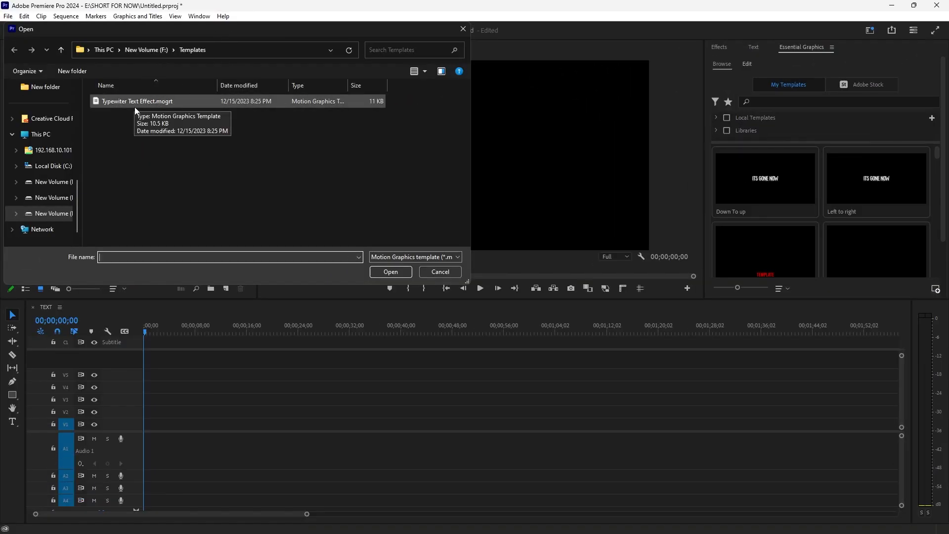
pyautogui.click(125, 103)
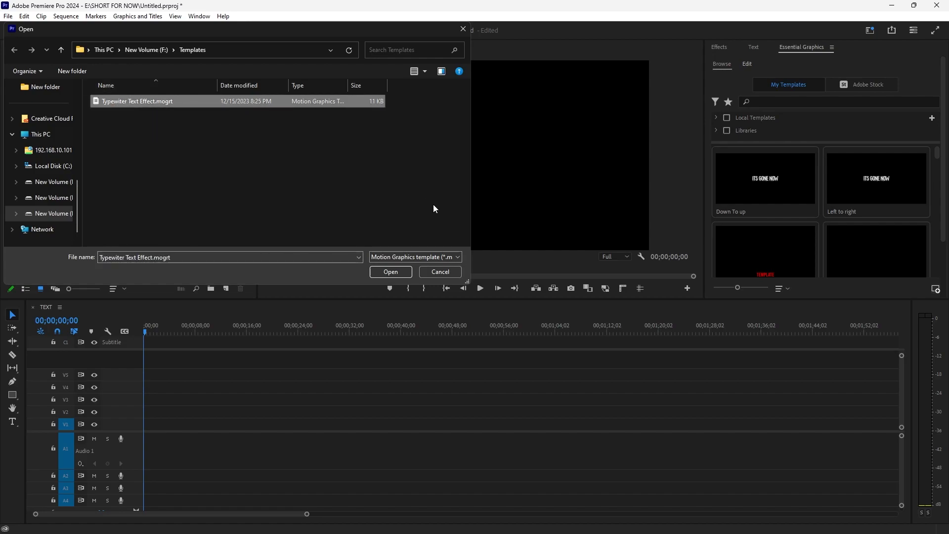
pyautogui.click(391, 271)
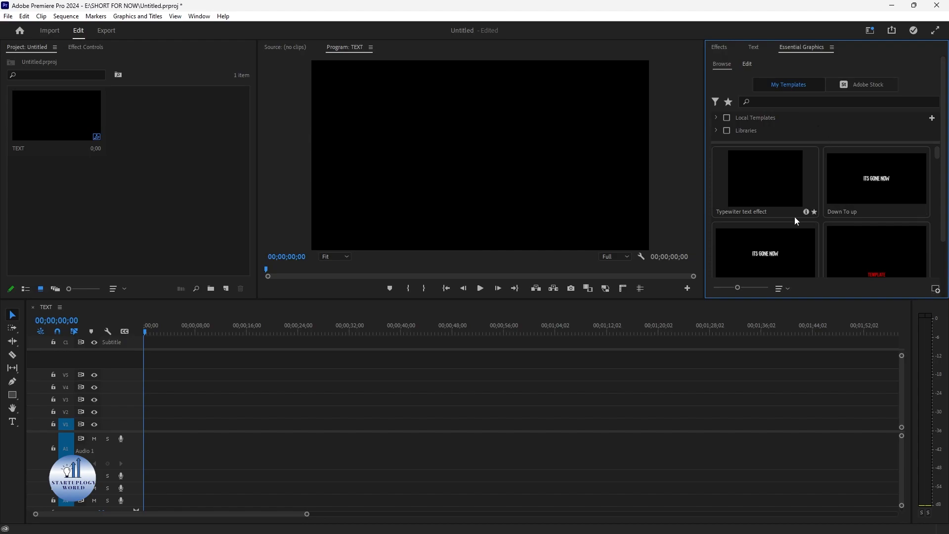
# Place the Typewiter text effect template at the start of video track V1 and preview its animation
pyautogui.click(758, 177)
pyautogui.moveTo(770, 172); pyautogui.dragTo(143, 422)
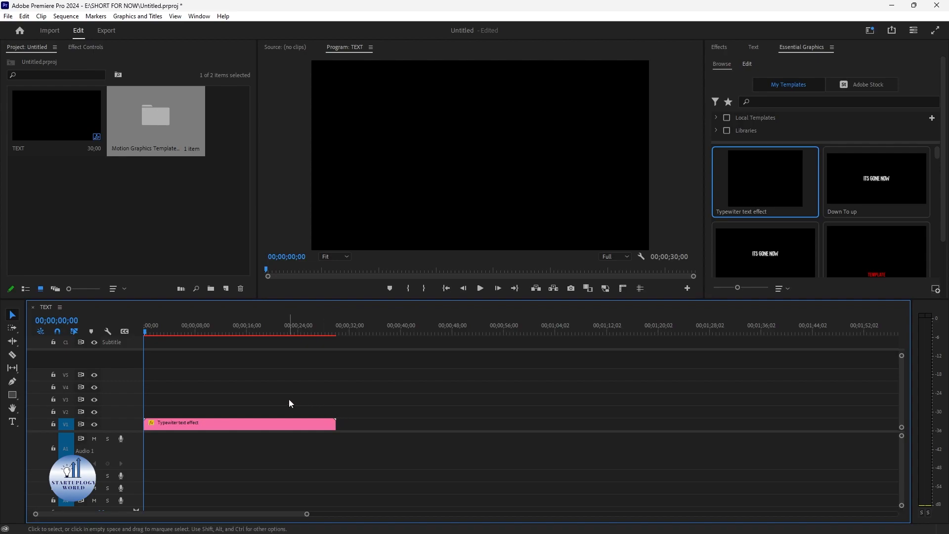
pyautogui.click(478, 290)
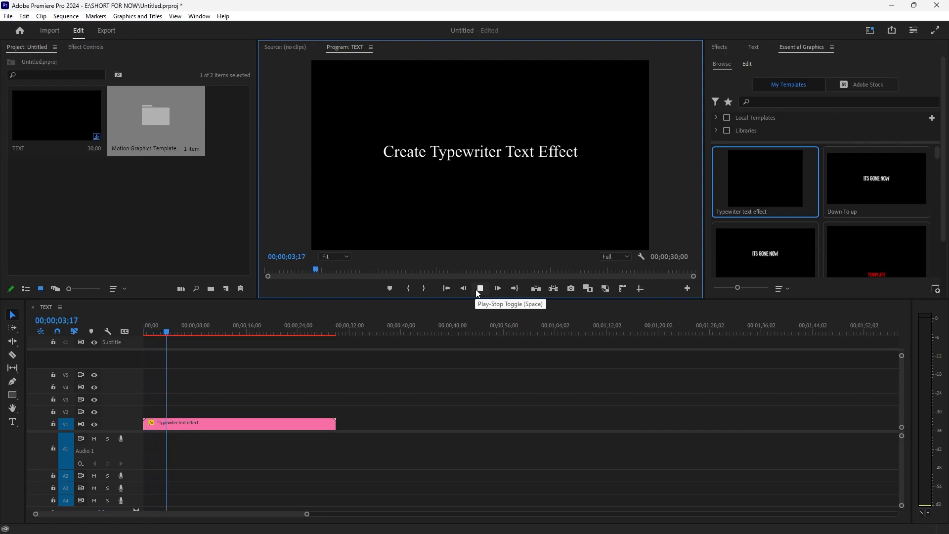
pyautogui.click(478, 289)
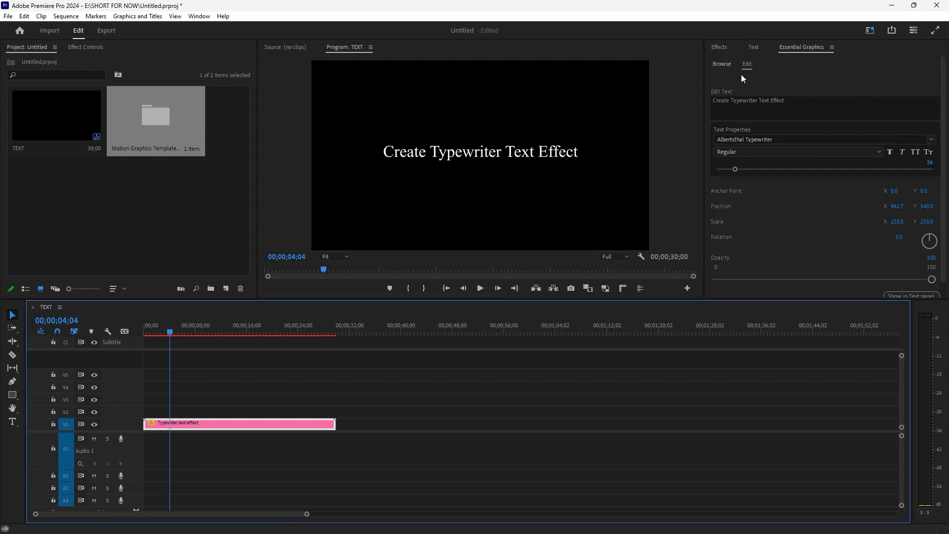
# Replace the template clip's text with "Its easy to create"
pyautogui.click(743, 101)
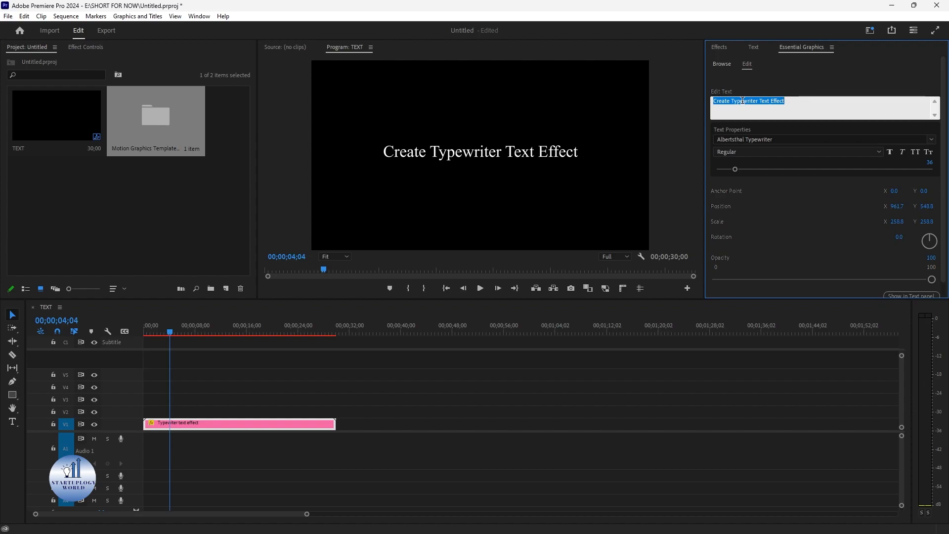
pyautogui.write('Typig')
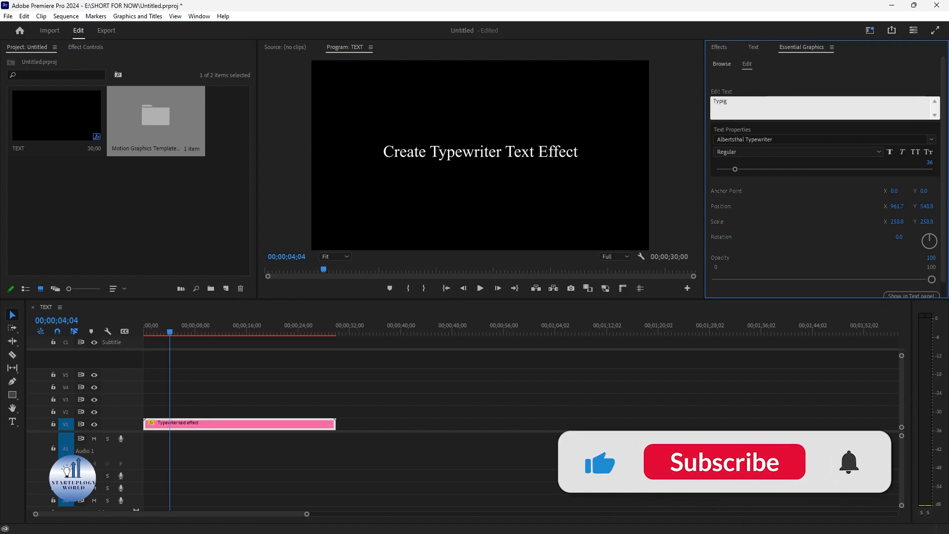
pyautogui.press('BackSpace')
pyautogui.press('BackSpace')
pyautogui.press('BackSpace')
pyautogui.press('BackSpace')
pyautogui.write('yping Effect')
pyautogui.press('BackSpace')
pyautogui.press('BackSpace')
pyautogui.press('BackSpace')
pyautogui.press('BackSpace')
pyautogui.press('BackSpace')
pyautogui.press('BackSpace')
pyautogui.press('BackSpace')
pyautogui.press('BackSpace')
pyautogui.press('BackSpace')
pyautogui.press('BackSpace')
pyautogui.press('BackSpace')
pyautogui.write('pe')
pyautogui.press('BackSpace')
pyautogui.press('BackSpace')
pyautogui.press('BackSpace')
pyautogui.press('BackSpace')
pyautogui.write('Its easy to create')
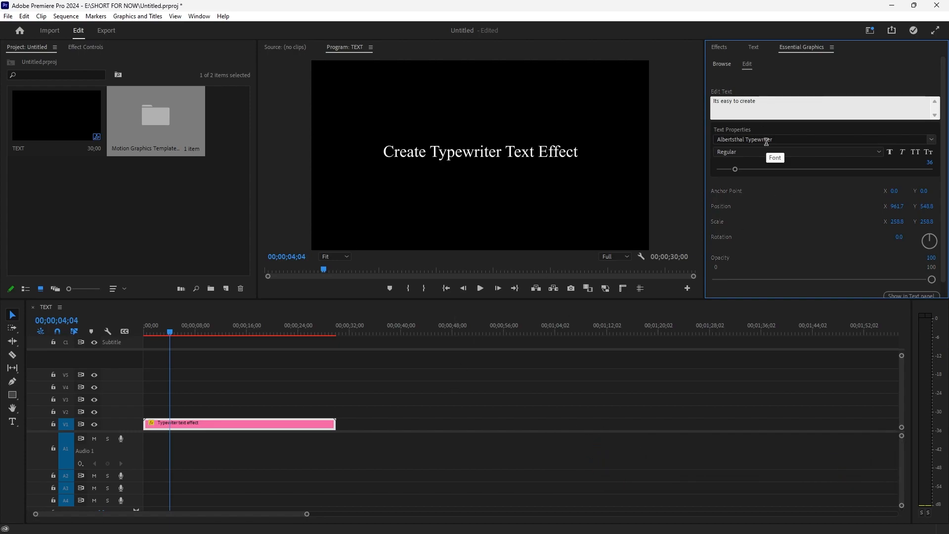
# Try the Baskerville BT font on the template's text and settle on Komika Axis
pyautogui.click(768, 141)
pyautogui.click(776, 234)
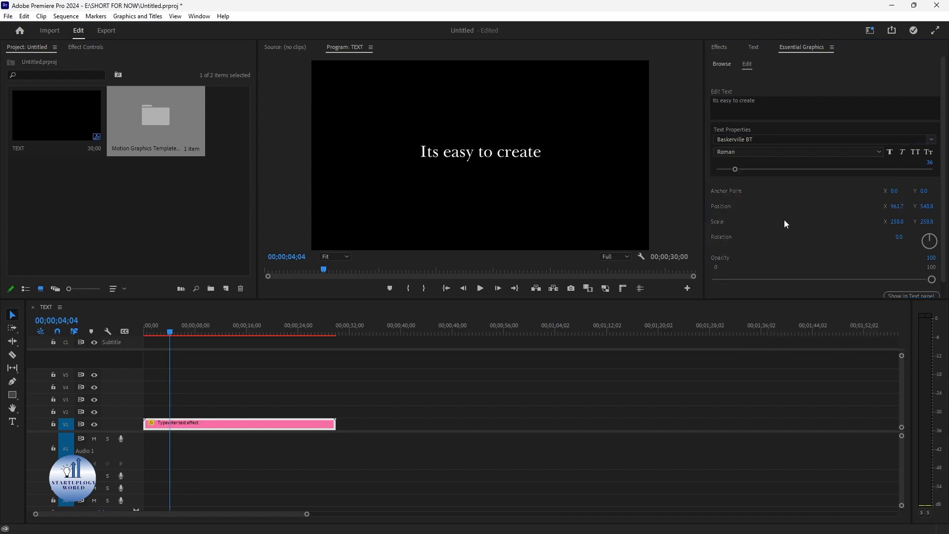
pyautogui.click(917, 139)
pyautogui.click(824, 314)
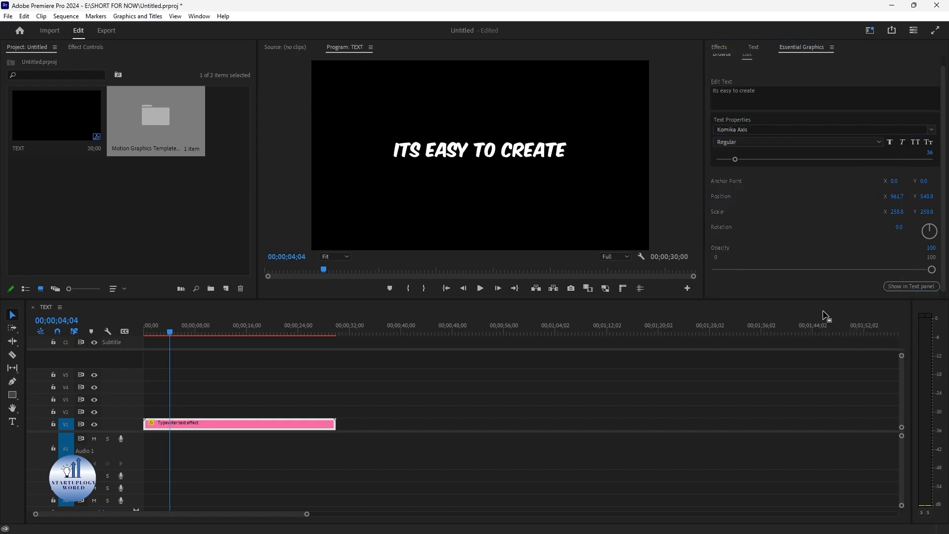
# Set the text's position to about 645.7, 964.8 and its scale to about 215.8, undoing the trial rotation
pyautogui.moveTo(899, 208); pyautogui.dragTo(772, 208)
pyautogui.moveTo(930, 206); pyautogui.dragTo(948, 221)
pyautogui.scroll(-1, 901, 223)
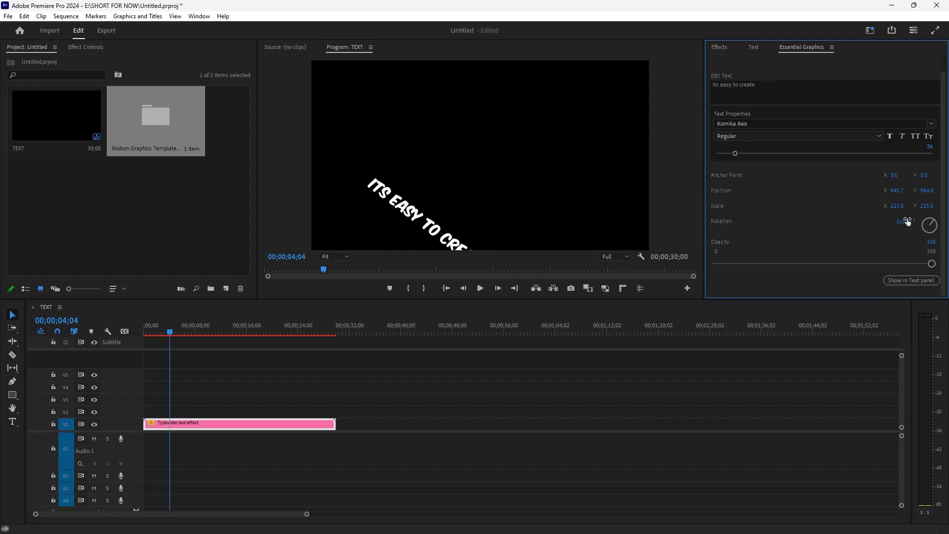
pyautogui.hotkey('ctrl', 'z')
pyautogui.hotkey('ctrl', 'z')
pyautogui.hotkey('ctrl', 'z')
# Play the edited typewriter animation from the start of the sequence and return to the Selection tool
pyautogui.click(446, 376)
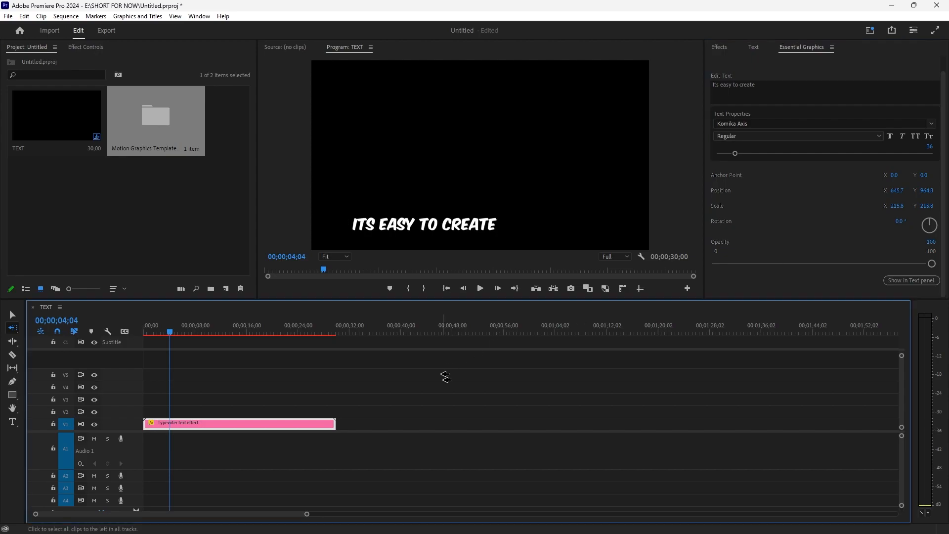
pyautogui.moveTo(171, 337); pyautogui.dragTo(128, 334)
pyautogui.press('space')
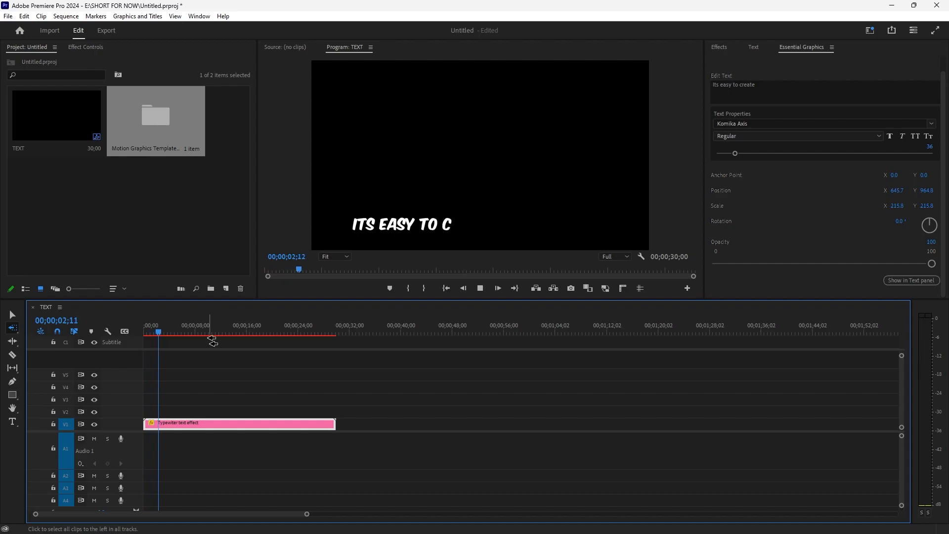
pyautogui.press('space')
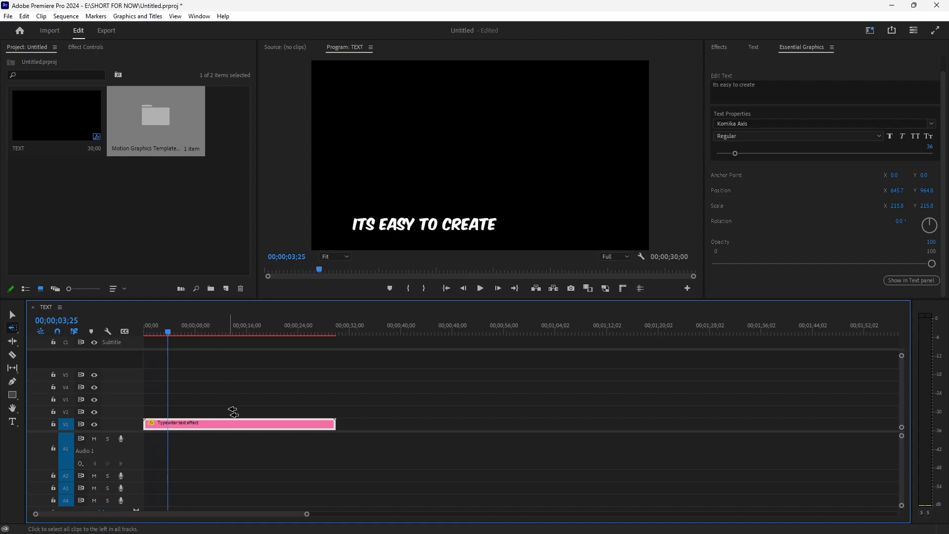
pyautogui.press('v')
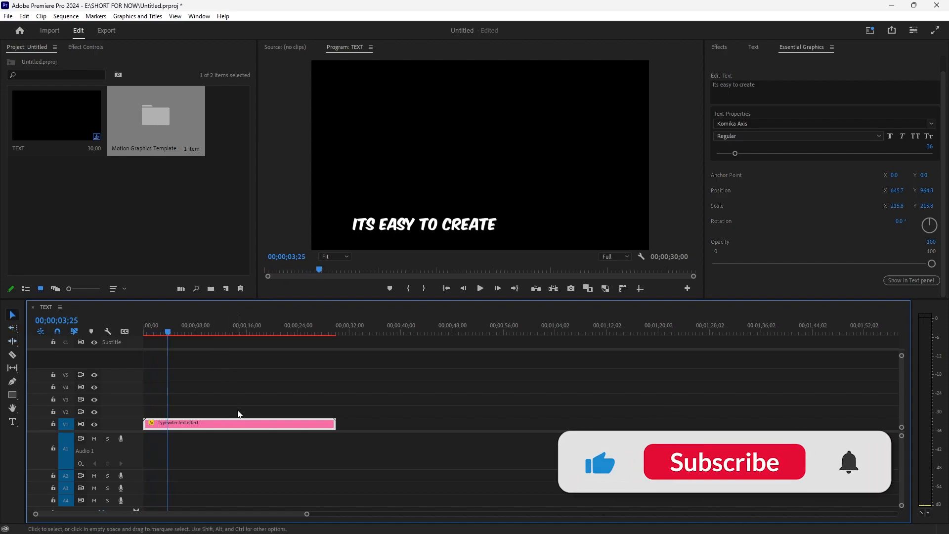